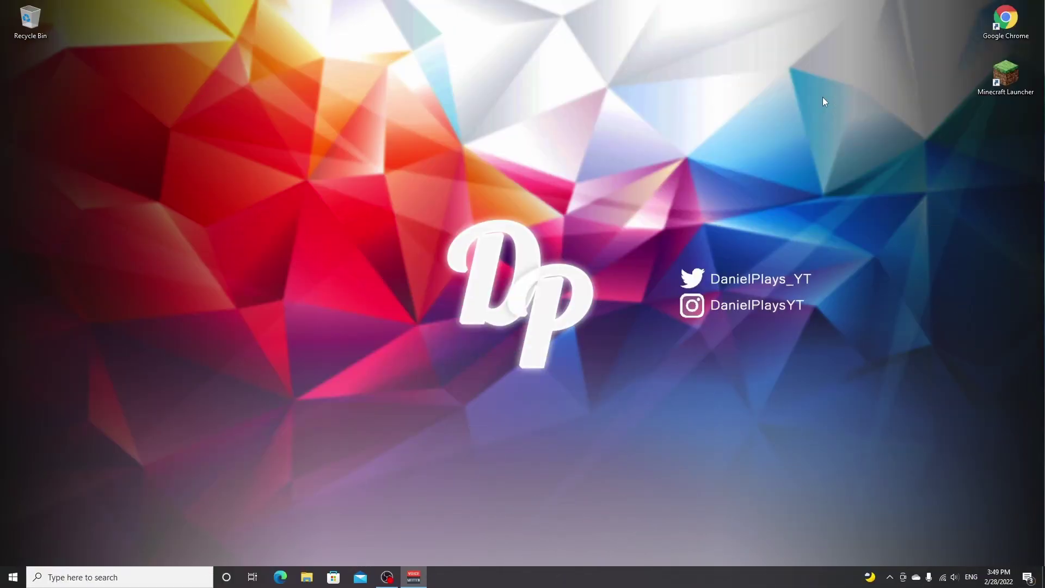
Open the Minecraft Launcher, run the Latest release 1.18.2 of Java Edition once, and quit from the title screen
{"action": "double_click", "coordinate": [1012, 77]}
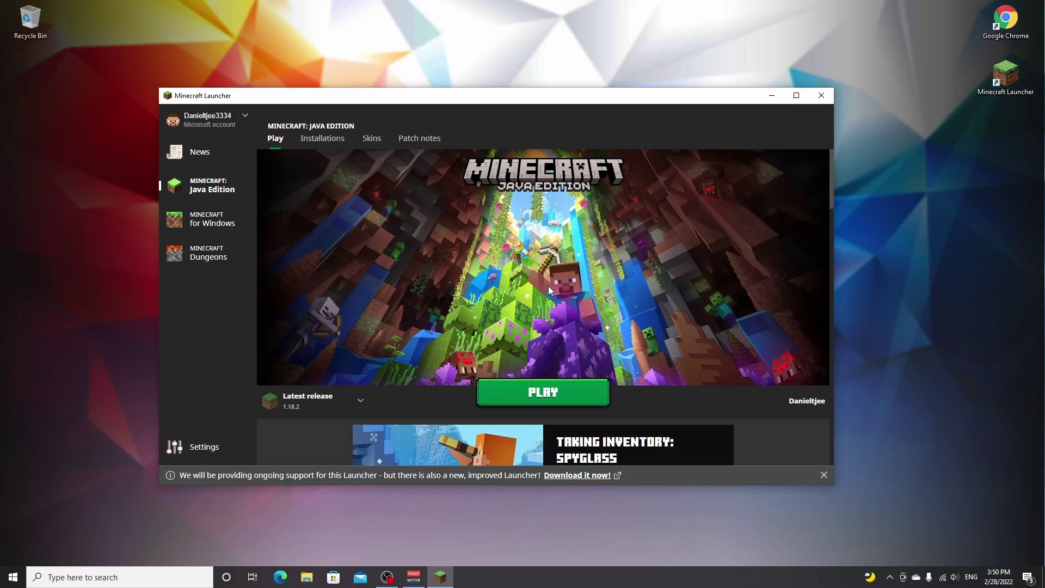
{"action": "left_click", "coordinate": [351, 407]}
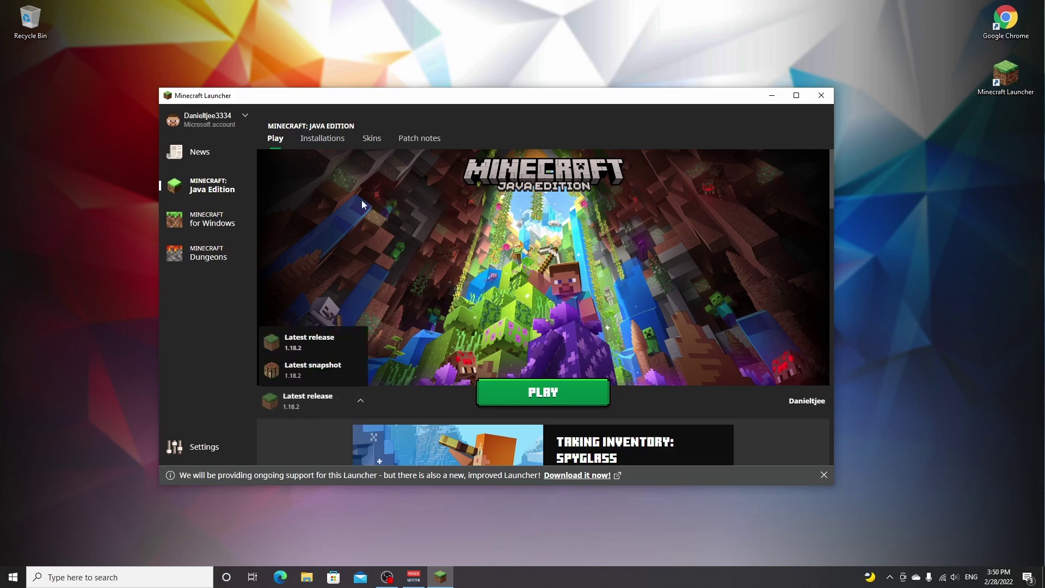
{"action": "left_click", "coordinate": [329, 139]}
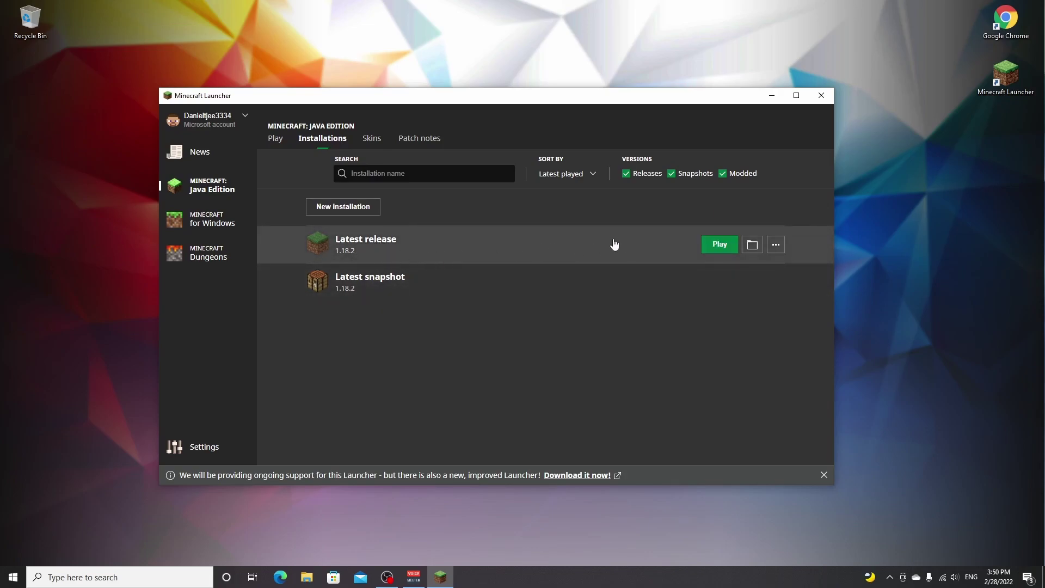
{"action": "left_click", "coordinate": [281, 141]}
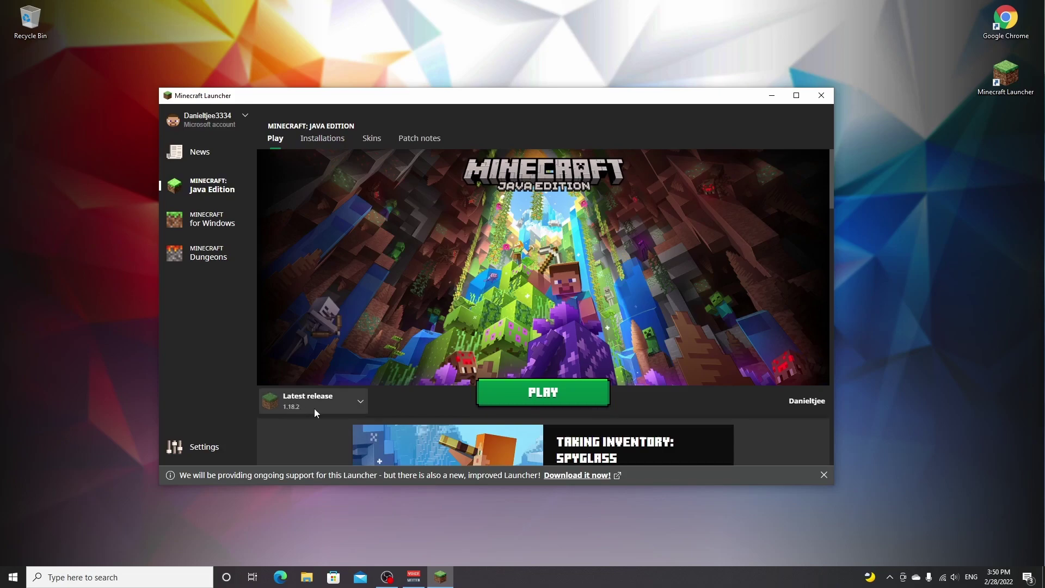
{"action": "left_click", "coordinate": [545, 397]}
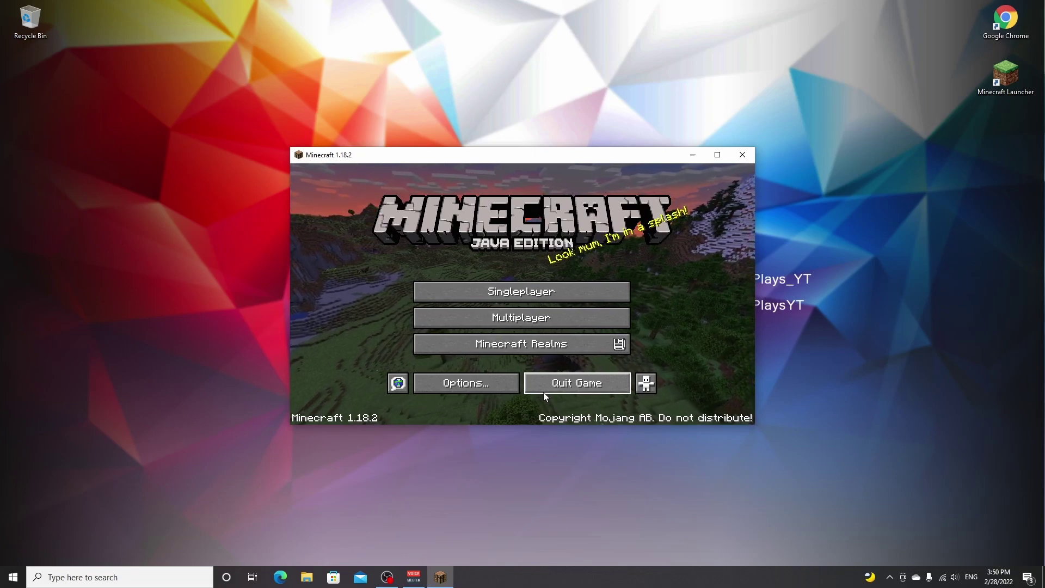
{"action": "left_click", "coordinate": [544, 392]}
Switch to Google Chrome and open the Fabric website at fabricmc.net
{"action": "double_click", "coordinate": [1005, 19]}
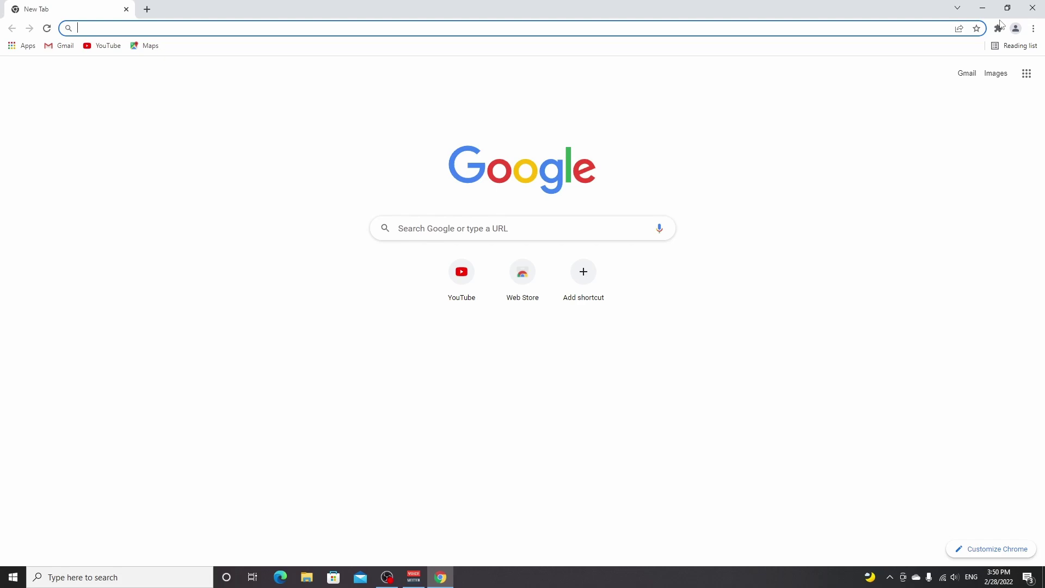
{"action": "type", "text": "fabricm"}
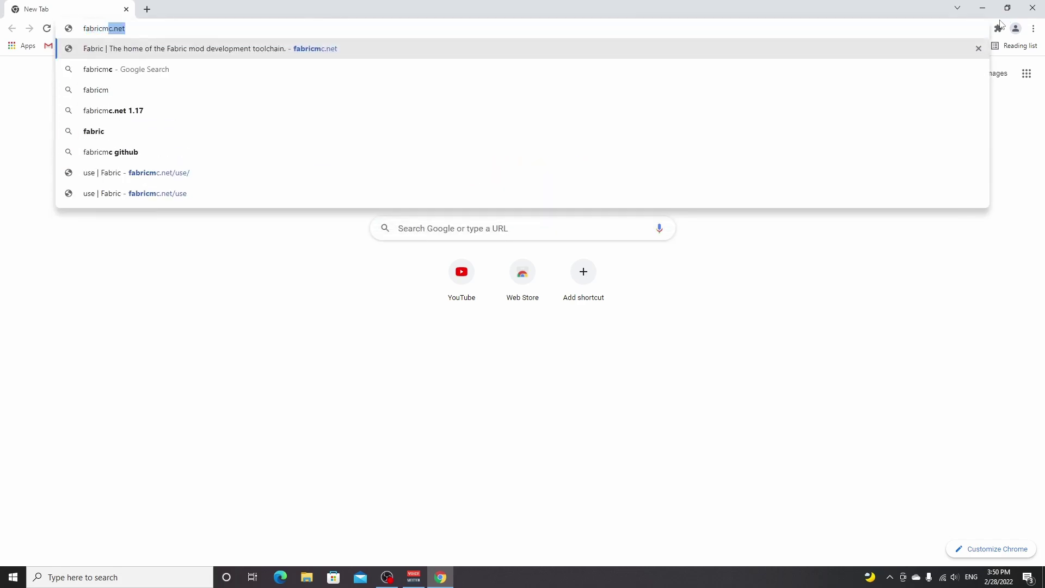
{"action": "type", "text": "c"}
{"action": "key", "text": "Return"}
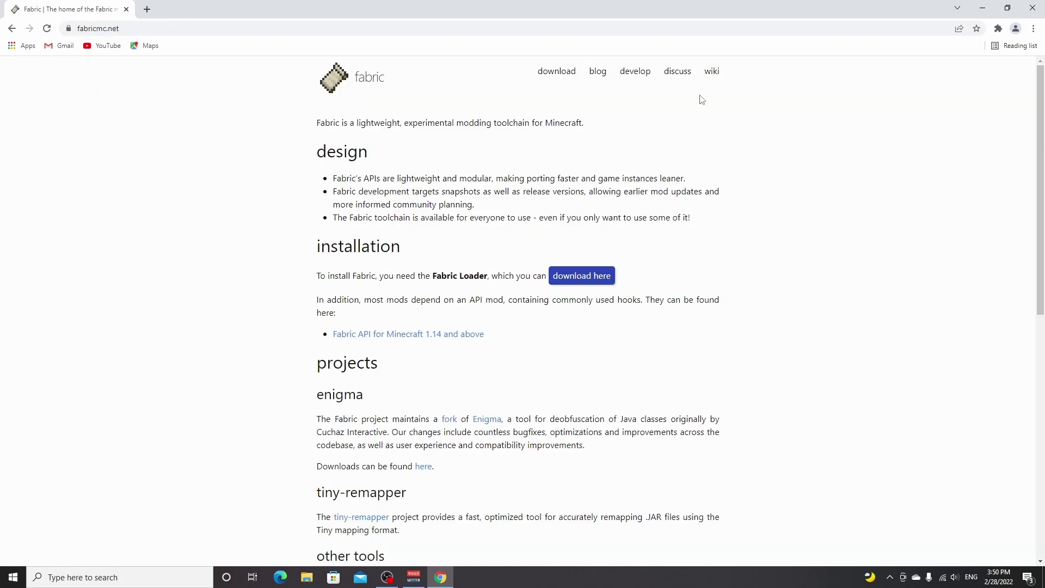
Search Google for "fabricmc" and open the Fabric home page from the results
{"action": "left_click", "coordinate": [121, 28]}
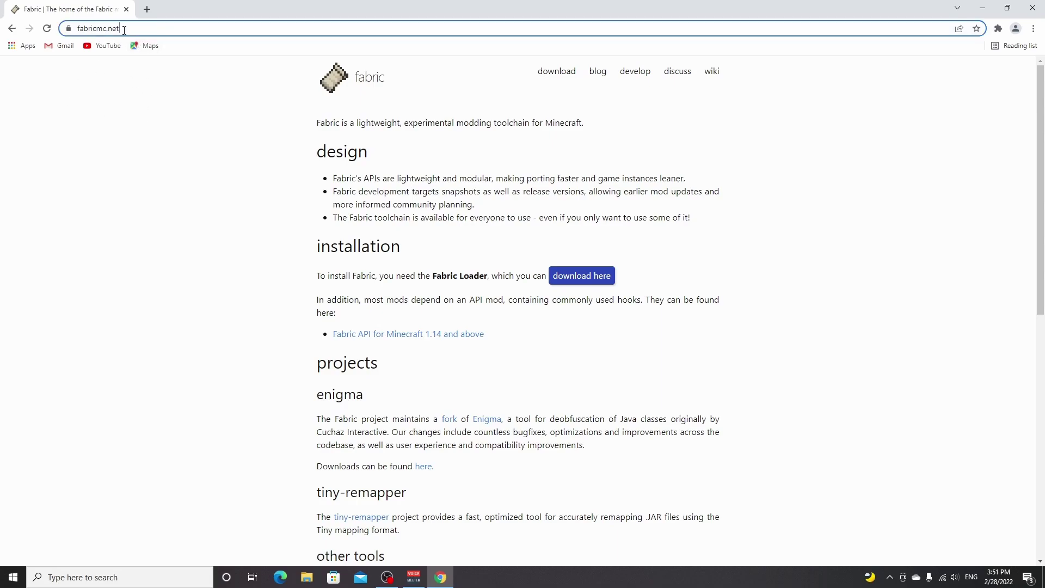
{"action": "left_click_drag", "start_coordinate": [121, 28], "coordinate": [103, 28]}
{"action": "key", "text": "BackSpace"}
{"action": "key", "text": "Return"}
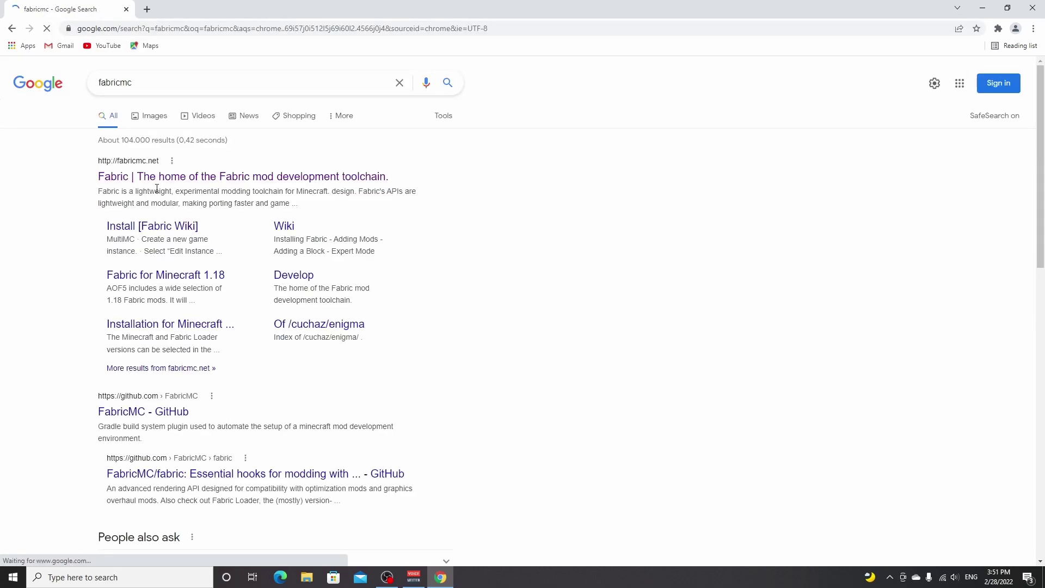
{"action": "left_click", "coordinate": [157, 178]}
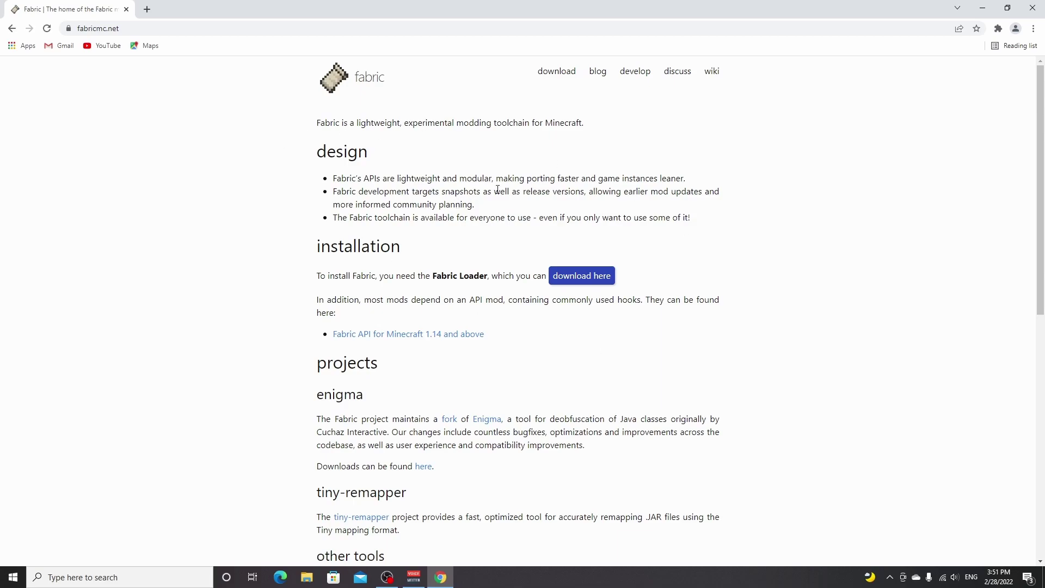
Download the Fabric installer for Windows from the Fabric site and launch the downloaded file
{"action": "left_click", "coordinate": [580, 279]}
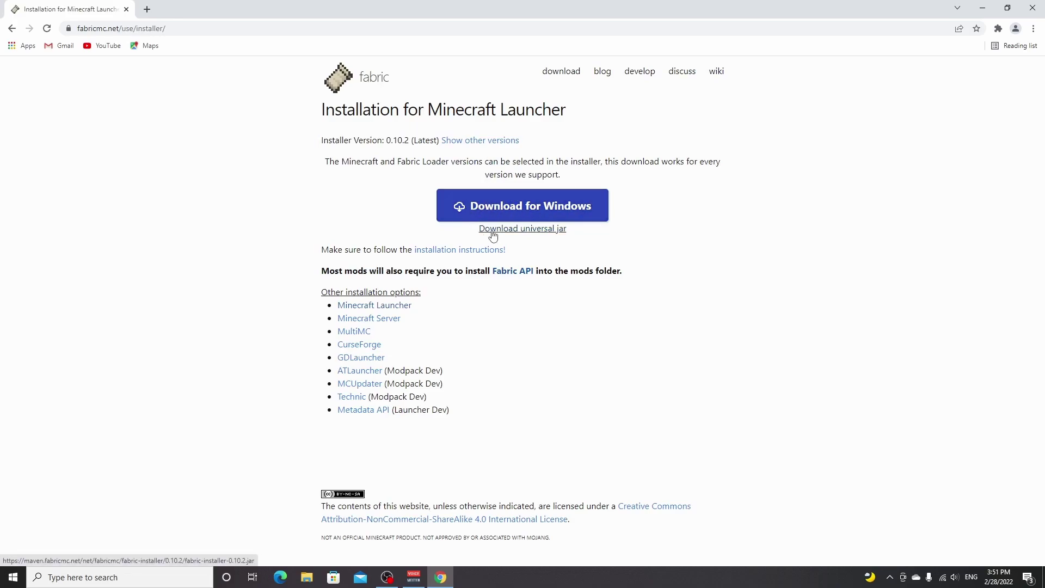
{"action": "left_click", "coordinate": [526, 211]}
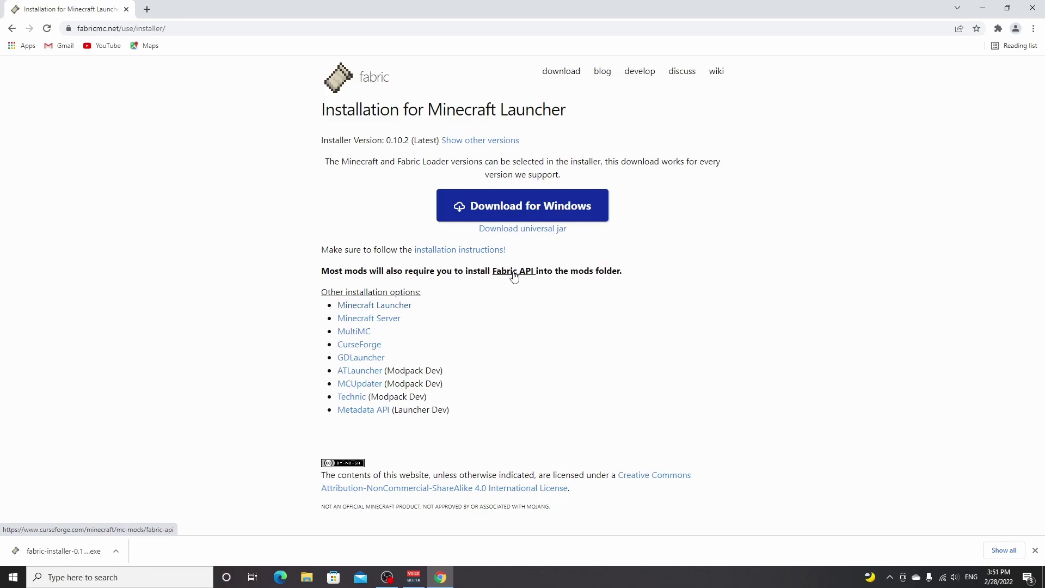
{"action": "left_click", "coordinate": [63, 550]}
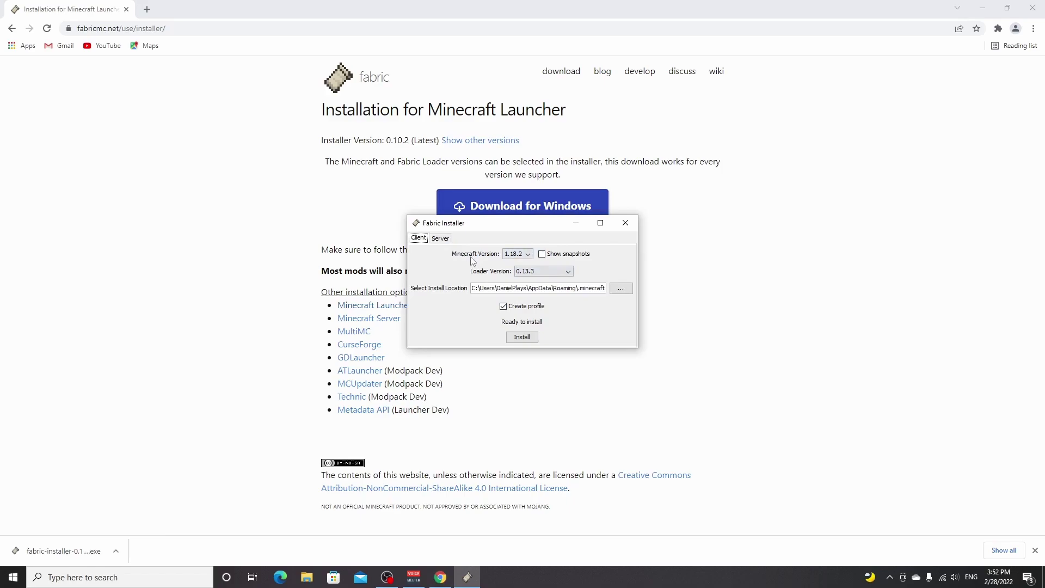
Install the Fabric client for Minecraft version 1.18.2 with loader version 0.13.3 and close the installer
{"action": "left_click", "coordinate": [528, 255]}
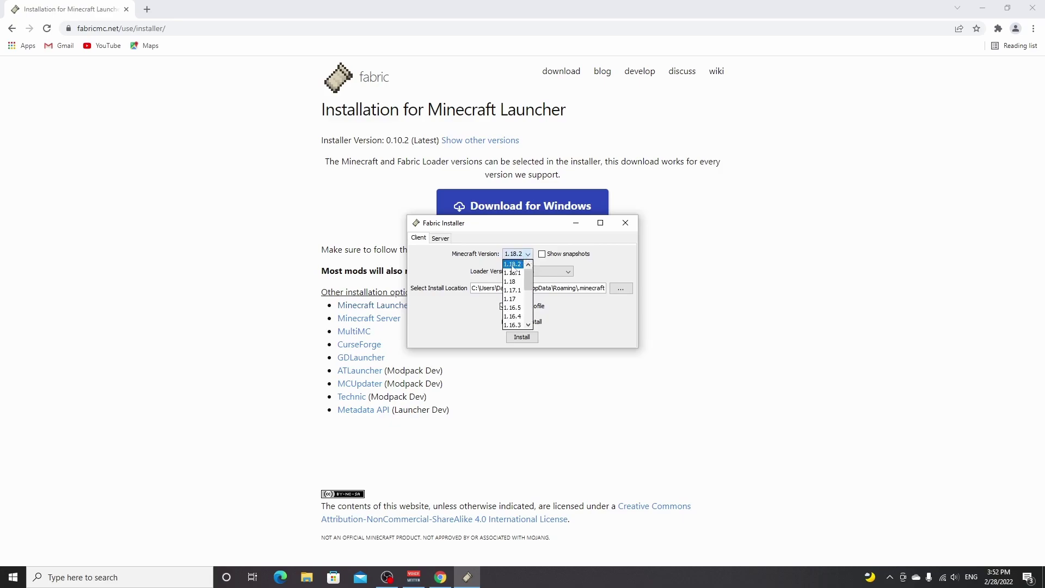
{"action": "left_click", "coordinate": [514, 265]}
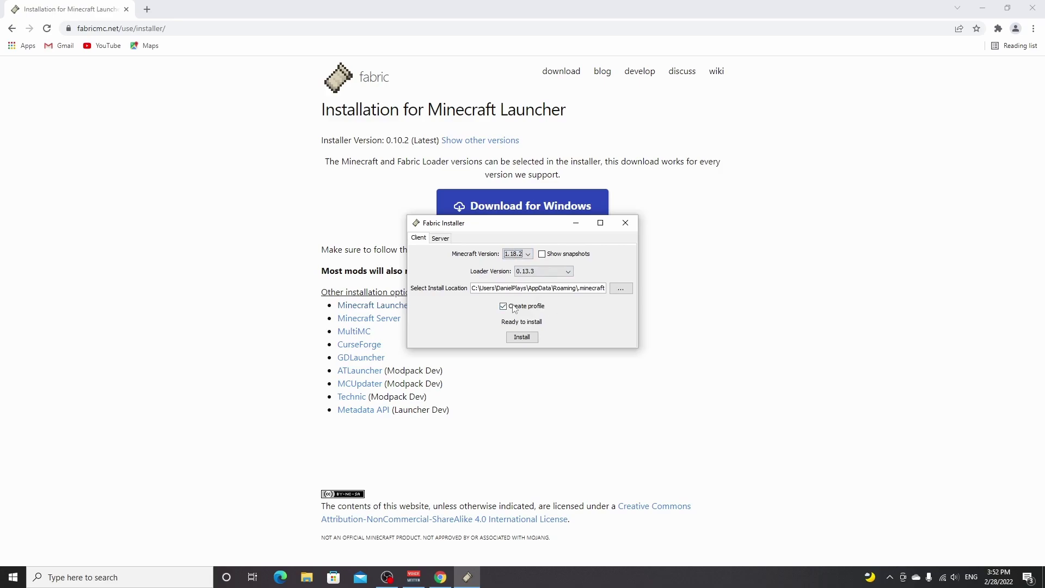
{"action": "left_click", "coordinate": [521, 338]}
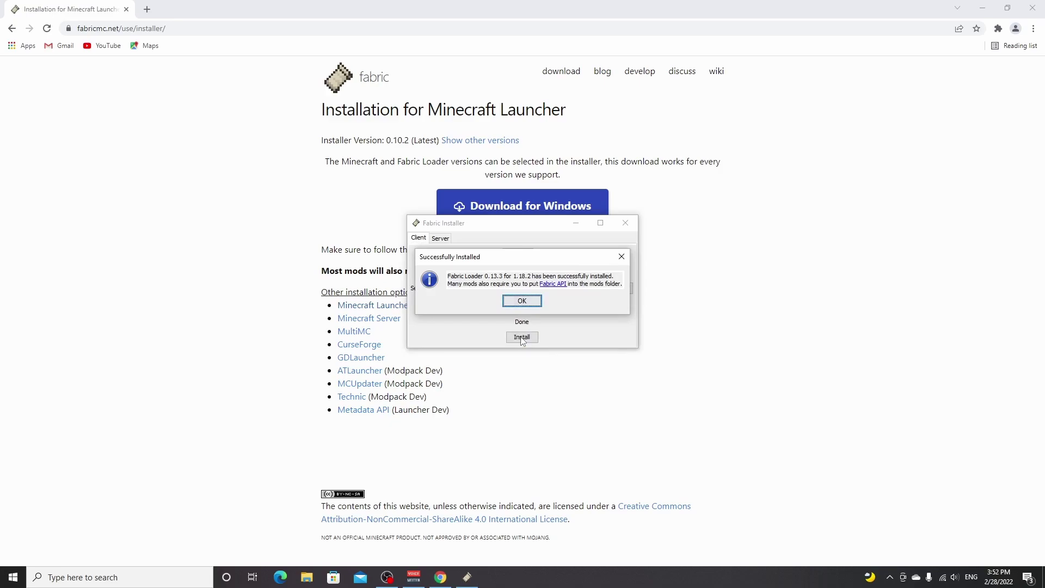
{"action": "left_click", "coordinate": [522, 302]}
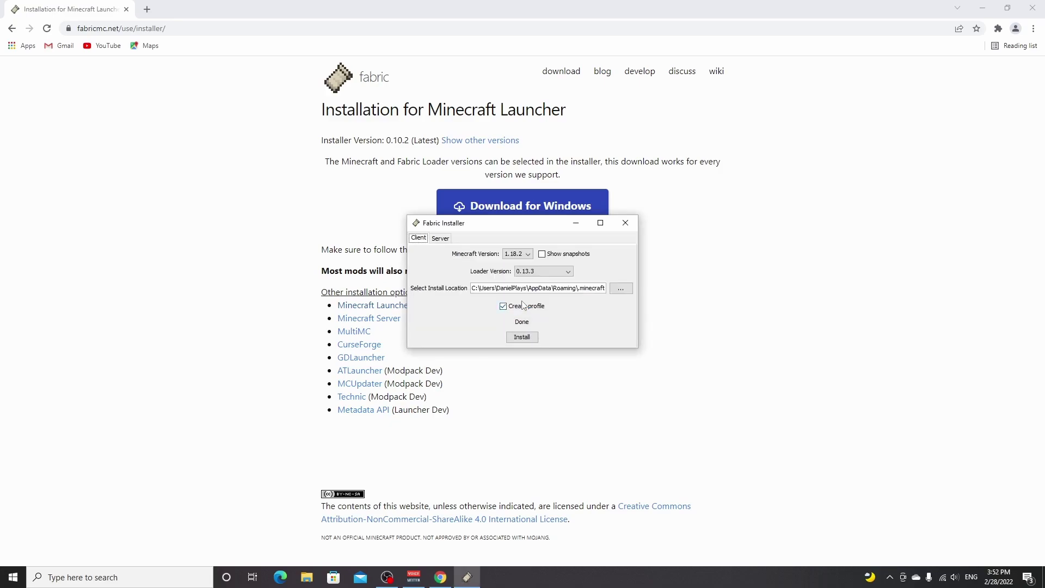
{"action": "left_click", "coordinate": [619, 230]}
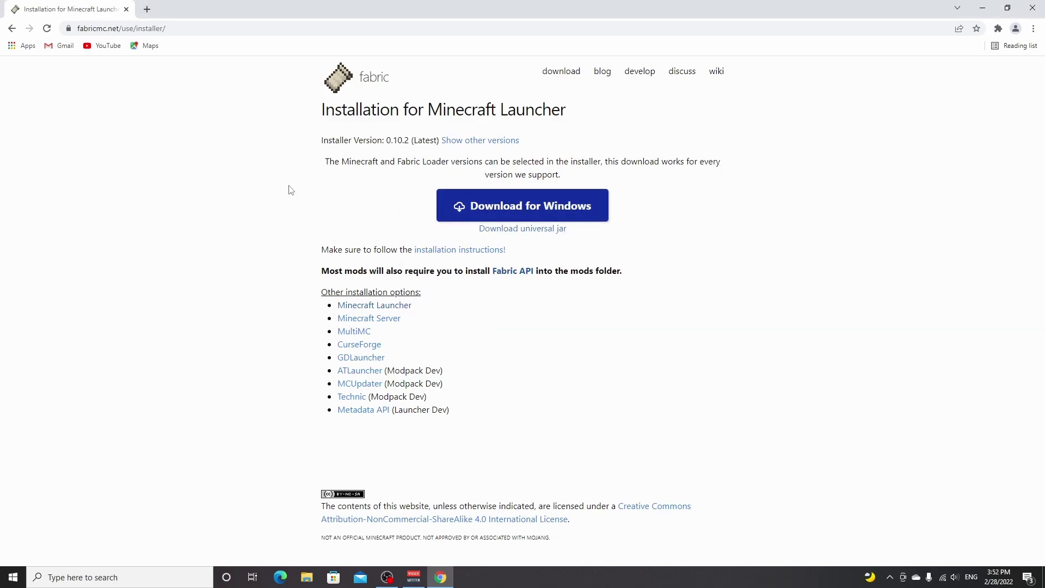
Search for "teenycoal mod" in a new tab, open the Teeny Coal page on CurseForge and accept its privacy notice
{"action": "key", "text": "ctrl+t"}
{"action": "type", "text": "teenycoal mod"}
{"action": "key", "text": "Return"}
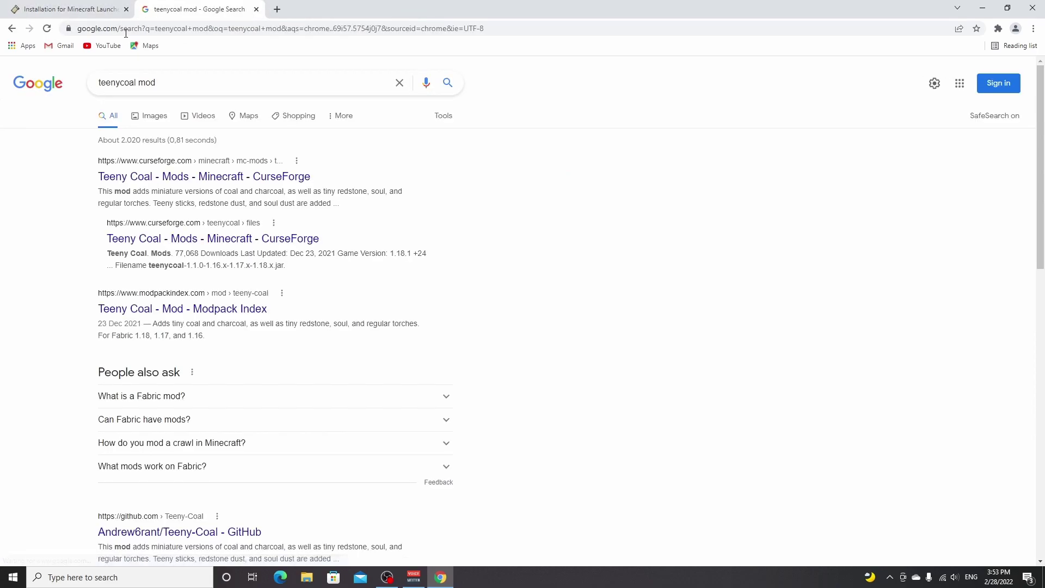
{"action": "left_click", "coordinate": [152, 184]}
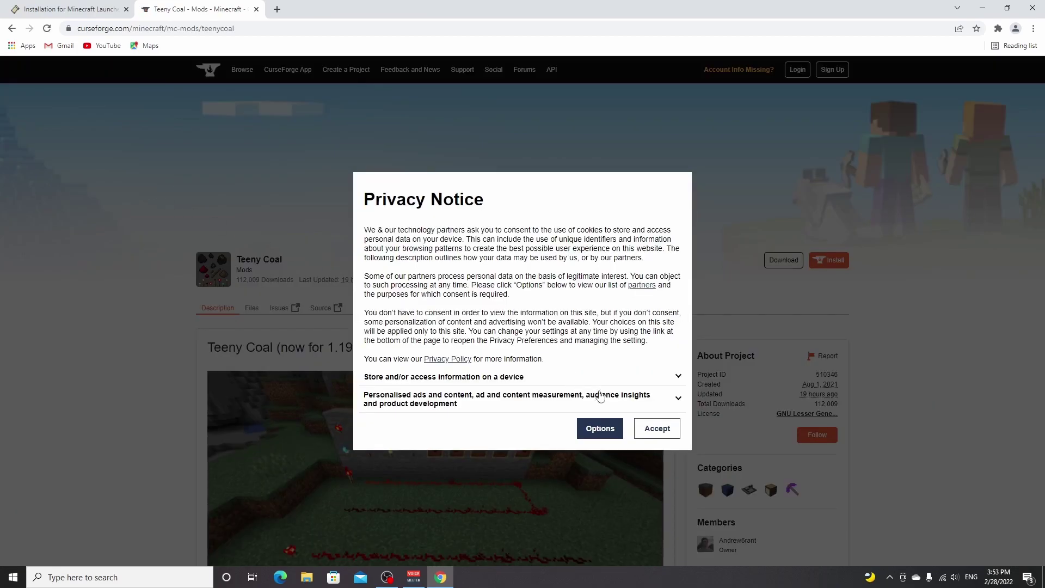
{"action": "left_click", "coordinate": [657, 429]}
Download the recent Teeny Coal file for Minecraft 1.18 and place the downloaded jar on the desktop
{"action": "scroll", "coordinate": [671, 401], "scroll_direction": "down", "scroll_amount": 1}
{"action": "scroll", "coordinate": [671, 401], "scroll_direction": "down", "scroll_amount": 2}
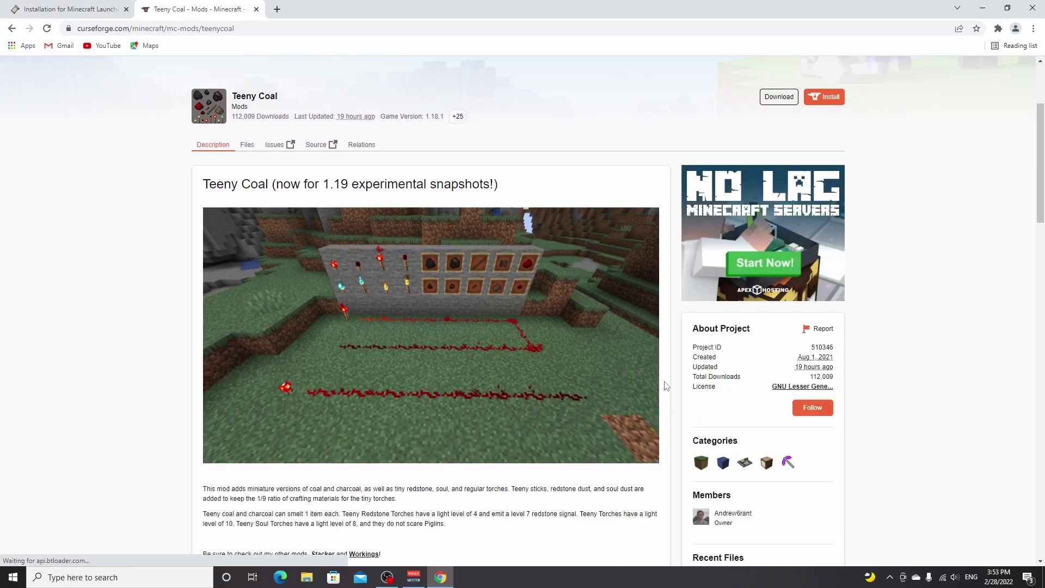
{"action": "scroll", "coordinate": [644, 385], "scroll_direction": "down", "scroll_amount": 1}
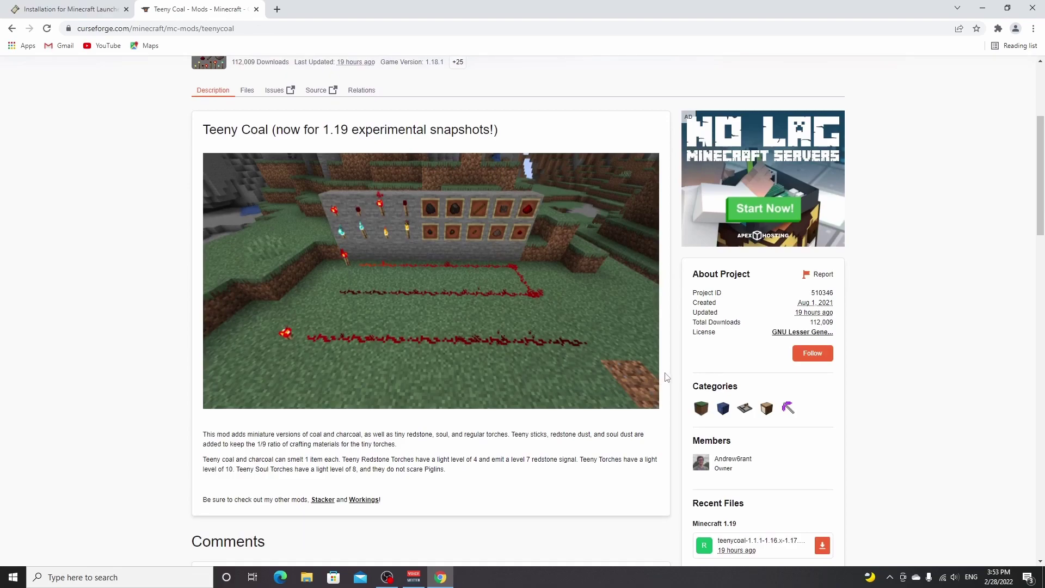
{"action": "scroll", "coordinate": [666, 377], "scroll_direction": "up", "scroll_amount": 1}
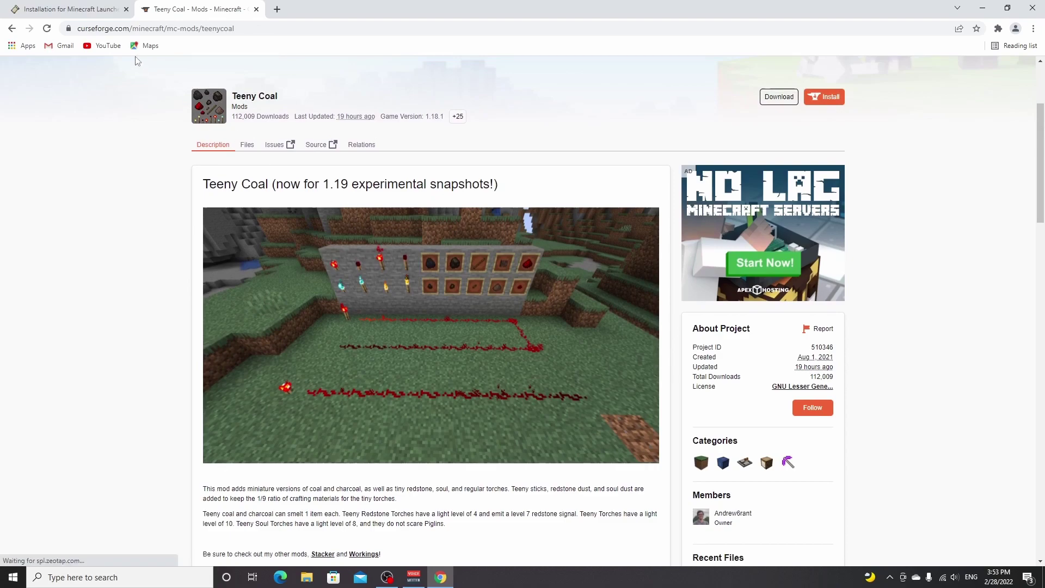
{"action": "scroll", "coordinate": [674, 391], "scroll_direction": "down", "scroll_amount": 1}
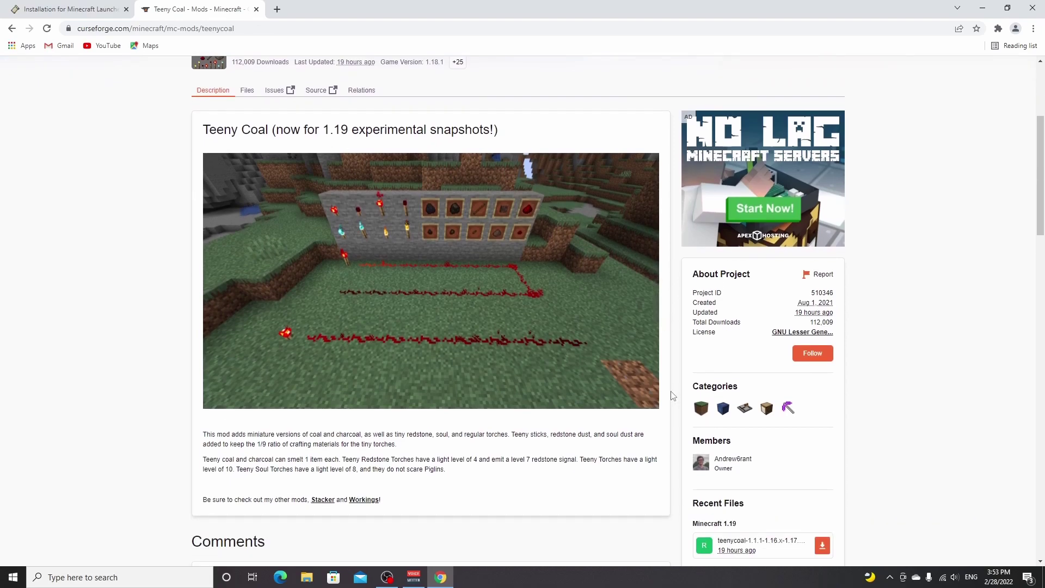
{"action": "scroll", "coordinate": [925, 435], "scroll_direction": "down", "scroll_amount": 3}
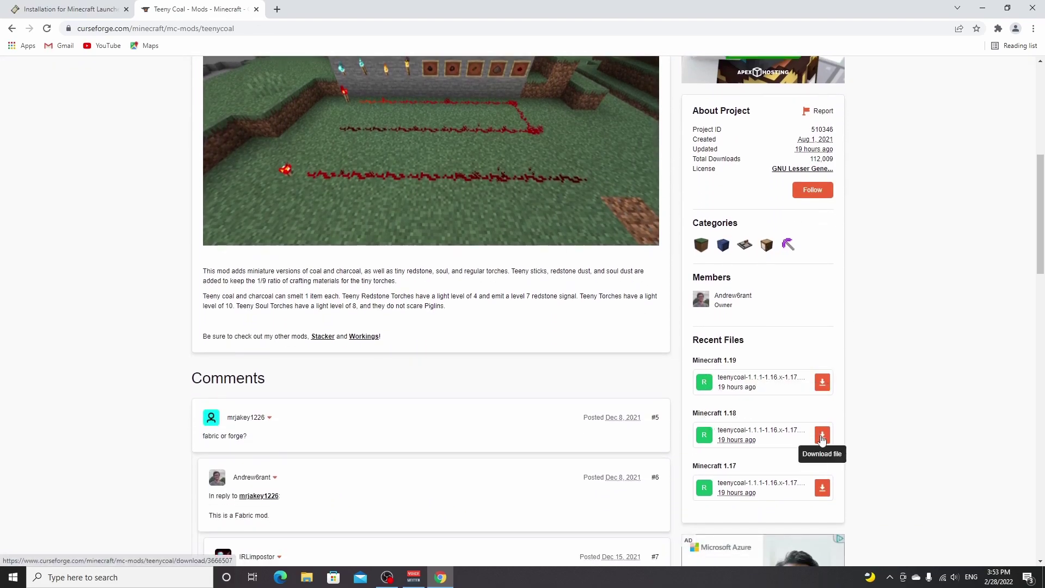
{"action": "left_click", "coordinate": [822, 436]}
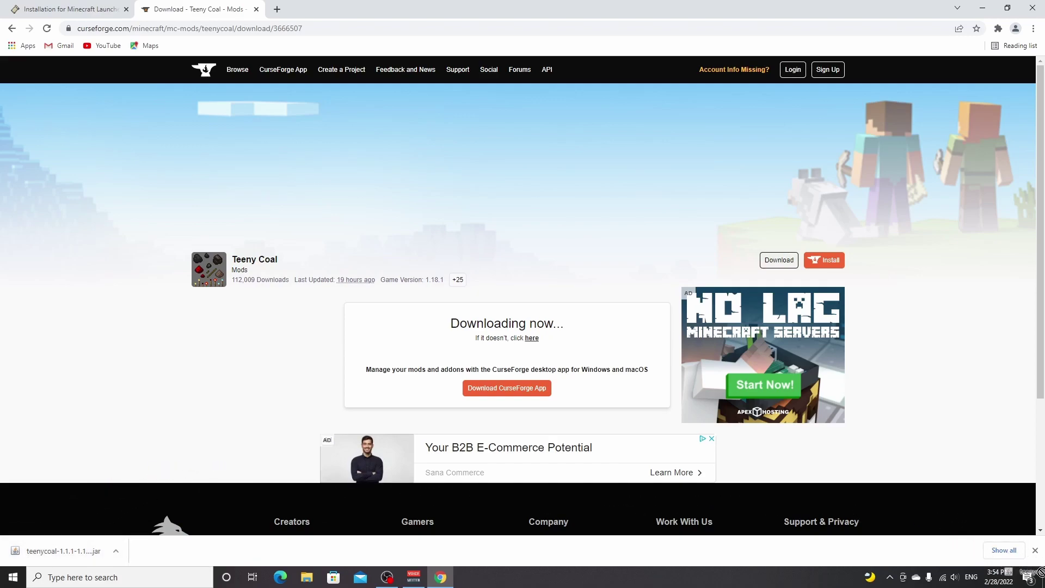
{"action": "left_click_drag", "start_coordinate": [1040, 572], "coordinate": [48, 76]}
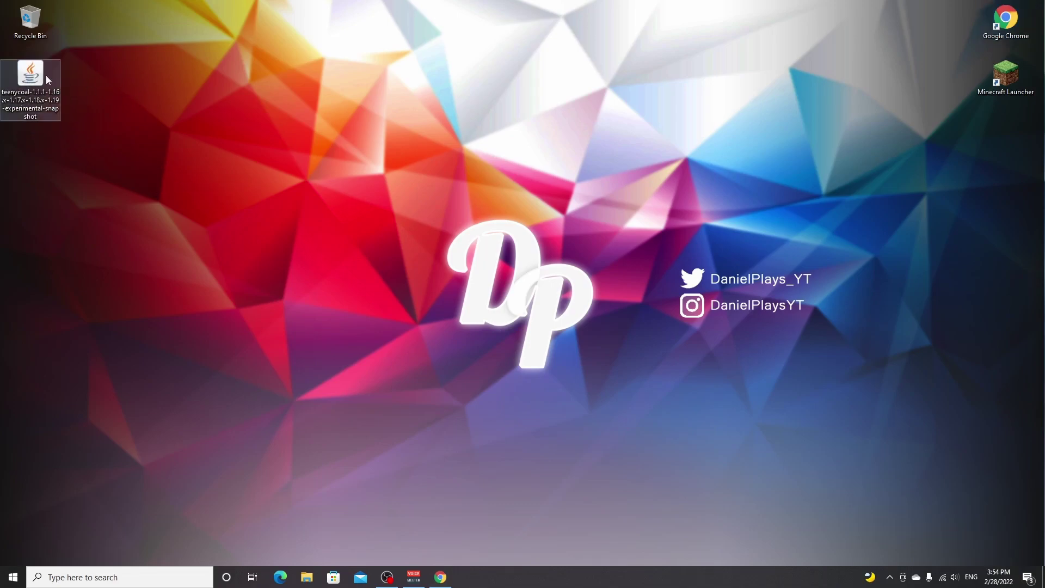
Open the %appdata% Roaming folder through Windows search and go into the .minecraft folder
{"action": "left_click", "coordinate": [107, 577]}
{"action": "type", "text": "%"}
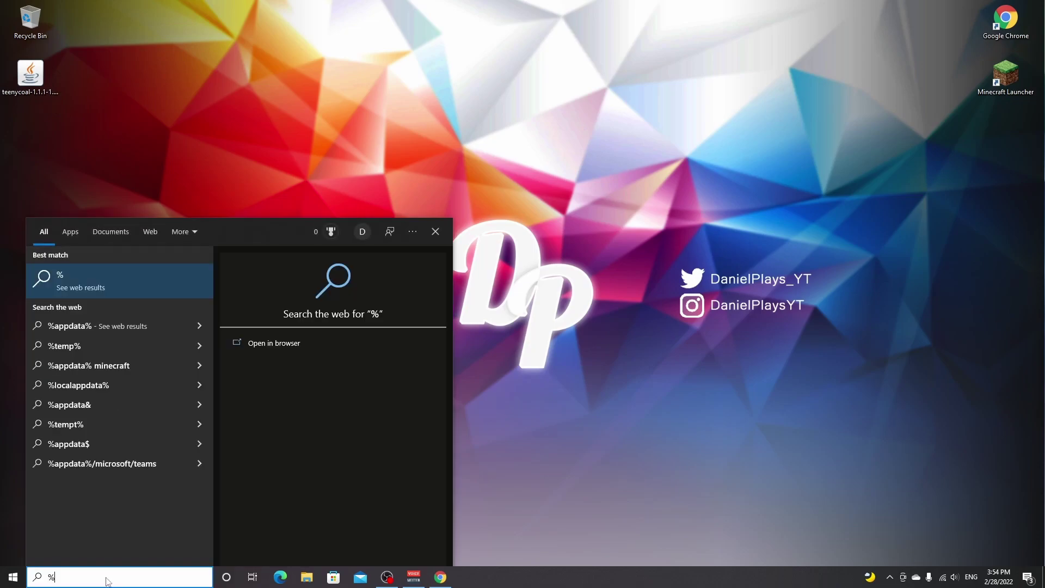
{"action": "type", "text": "appdata%"}
{"action": "key", "text": "Return"}
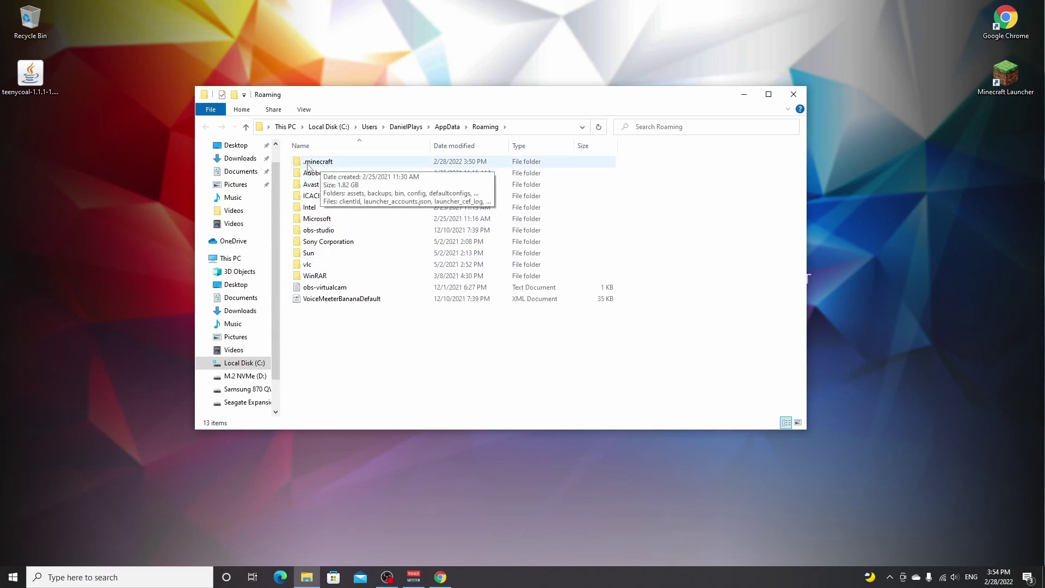
{"action": "double_click", "coordinate": [309, 164]}
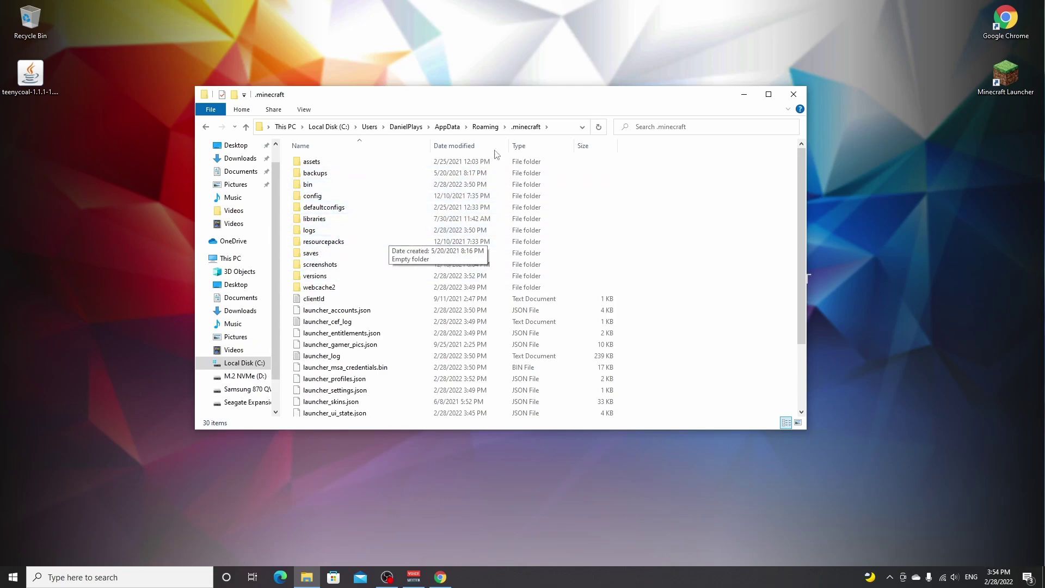
Create a folder named mods inside .minecraft and open it
{"action": "right_click", "coordinate": [657, 226]}
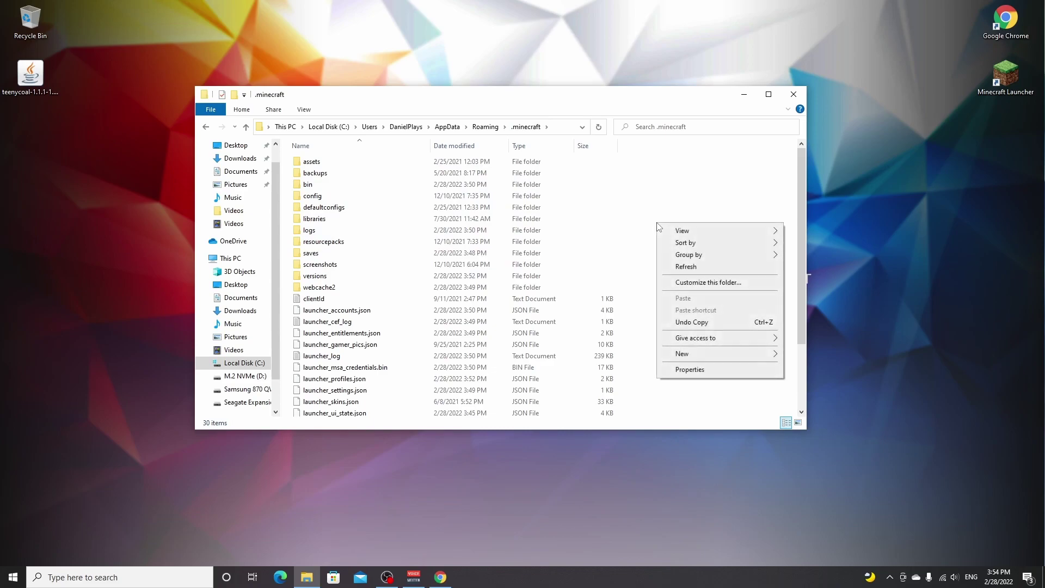
{"action": "mouse_move", "coordinate": [743, 354]}
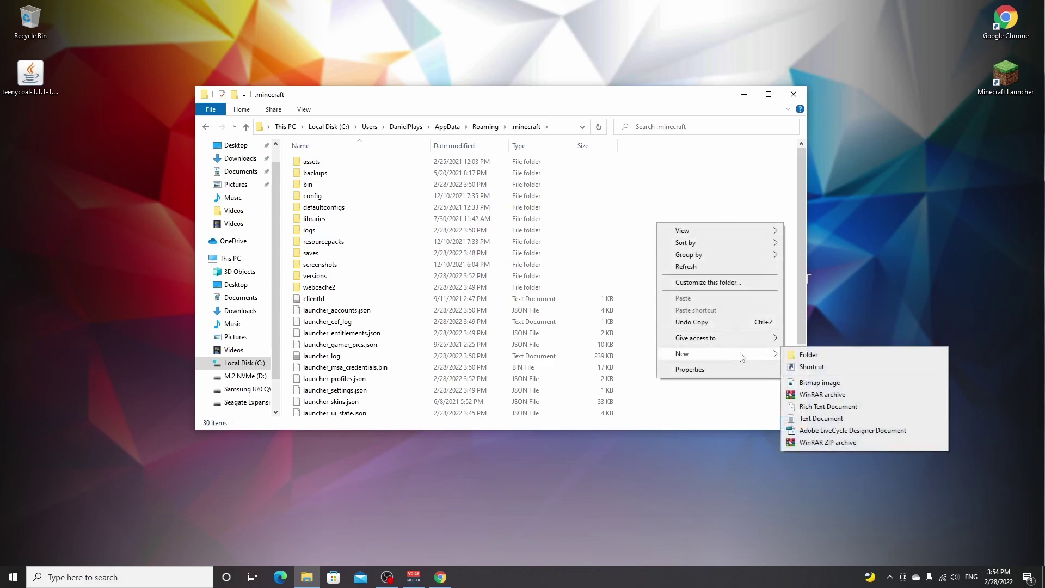
{"action": "left_click", "coordinate": [811, 356]}
{"action": "type", "text": "mods"}
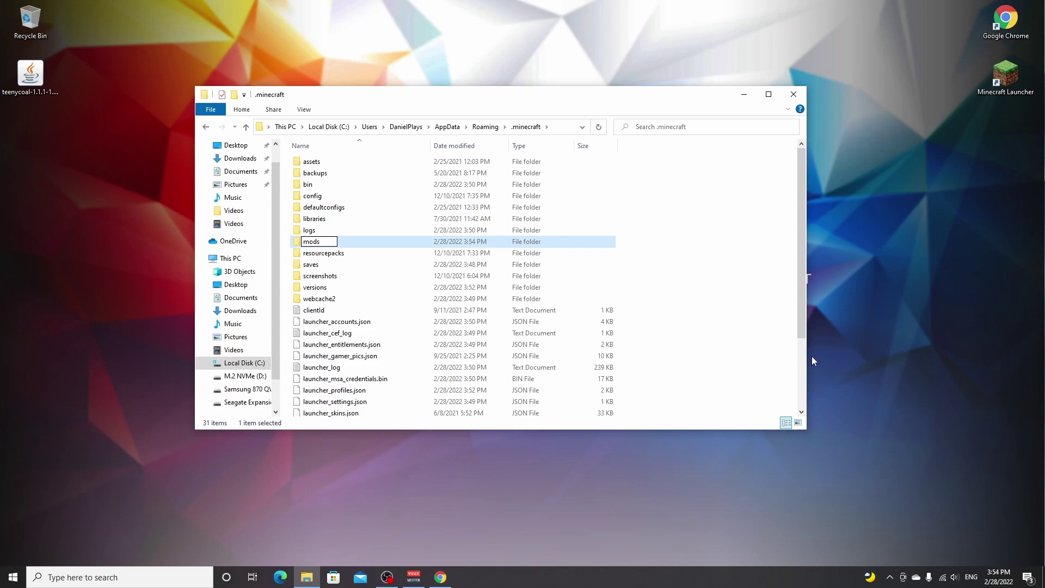
{"action": "key", "text": "Return"}
{"action": "double_click", "coordinate": [343, 246]}
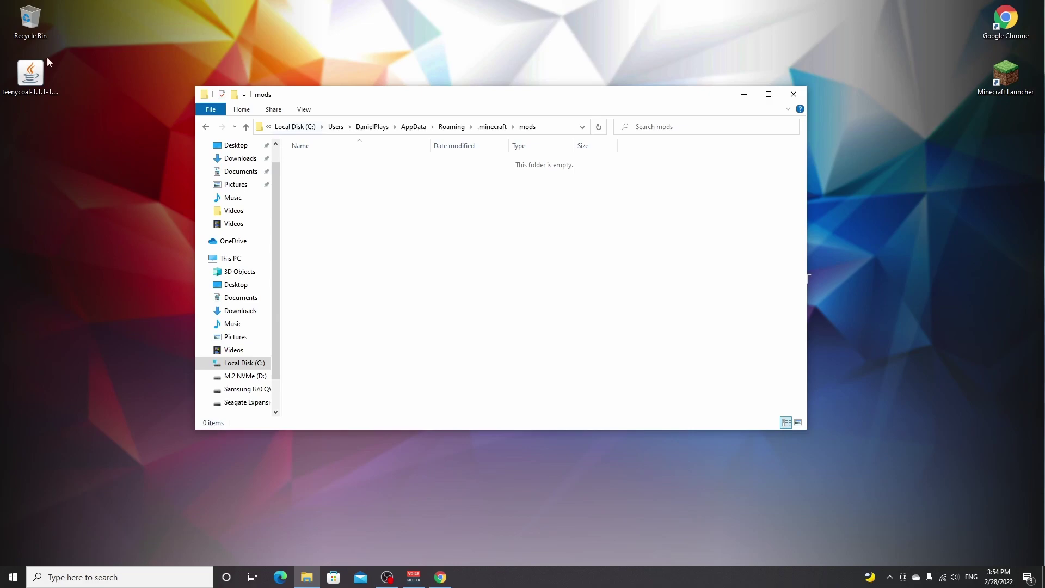
Move the teenycoal jar file from the desktop into the empty mods folder
{"action": "left_click_drag", "start_coordinate": [32, 74], "coordinate": [413, 195]}
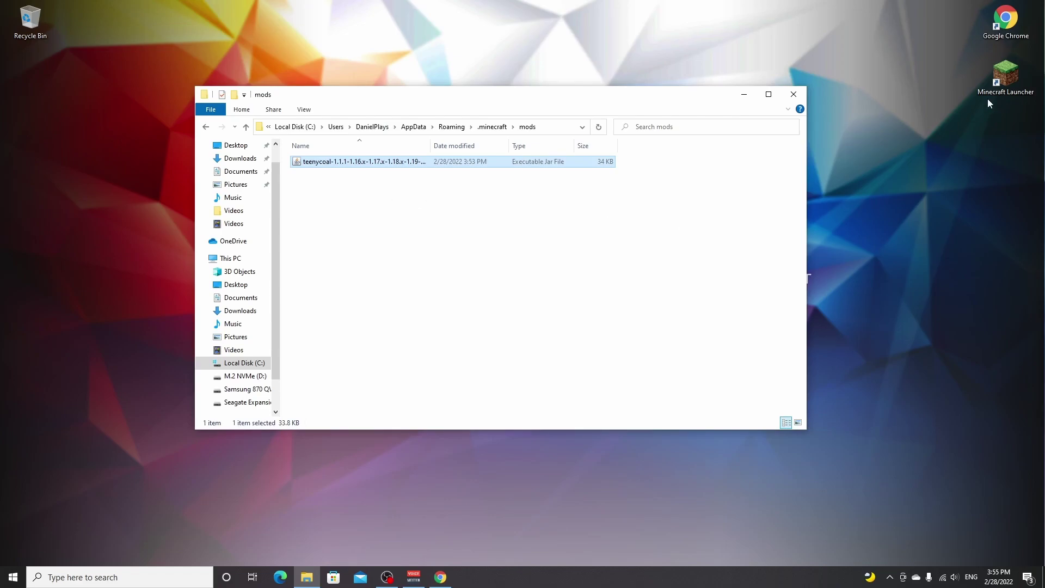
Open the Minecraft Launcher and check that fabric-loader-1.18.2 is the installation selected for Java Edition
{"action": "double_click", "coordinate": [1008, 76]}
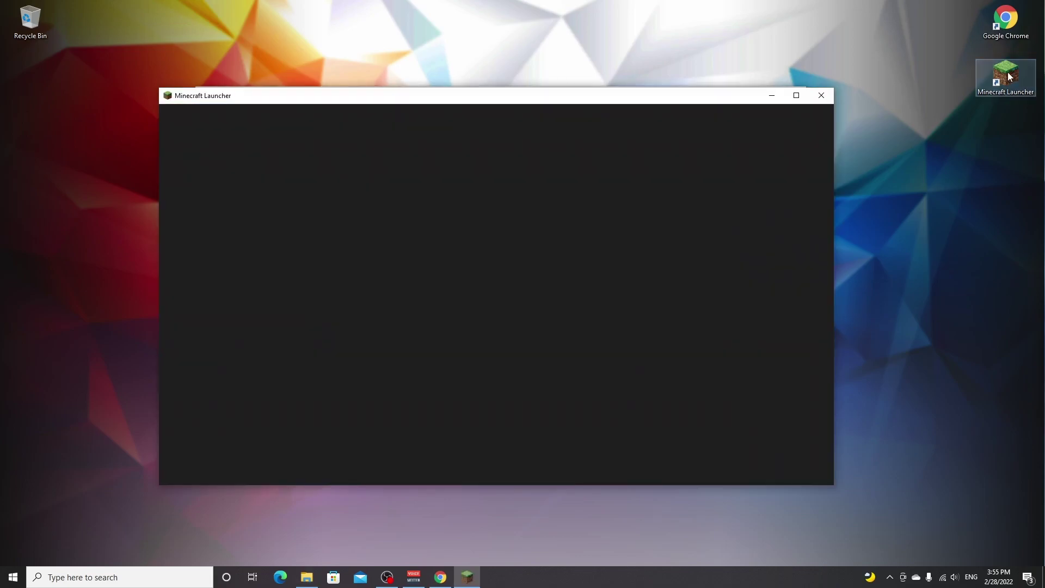
{"action": "mouse_move", "coordinate": [292, 404]}
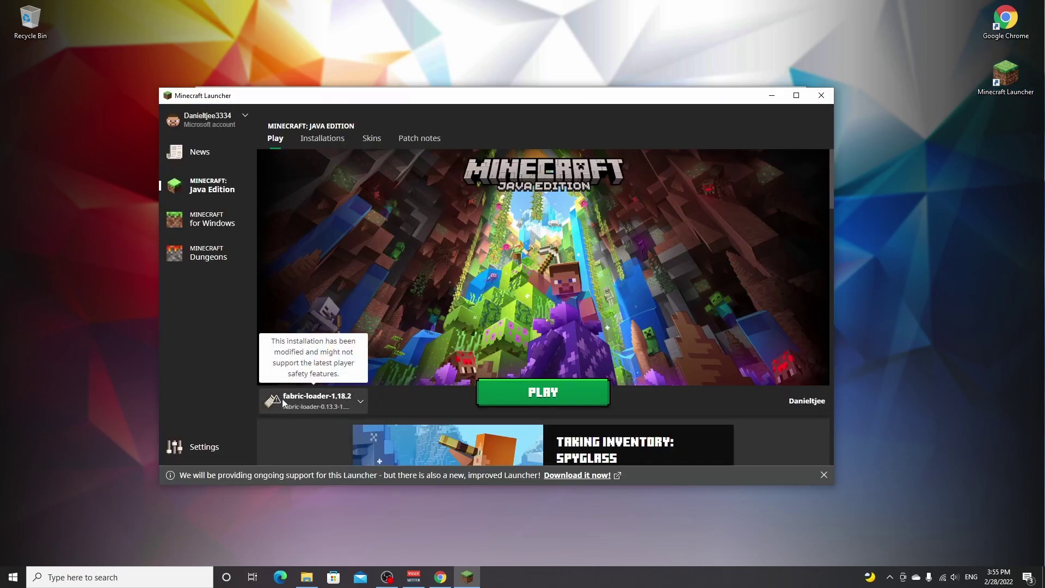
{"action": "left_click", "coordinate": [359, 400]}
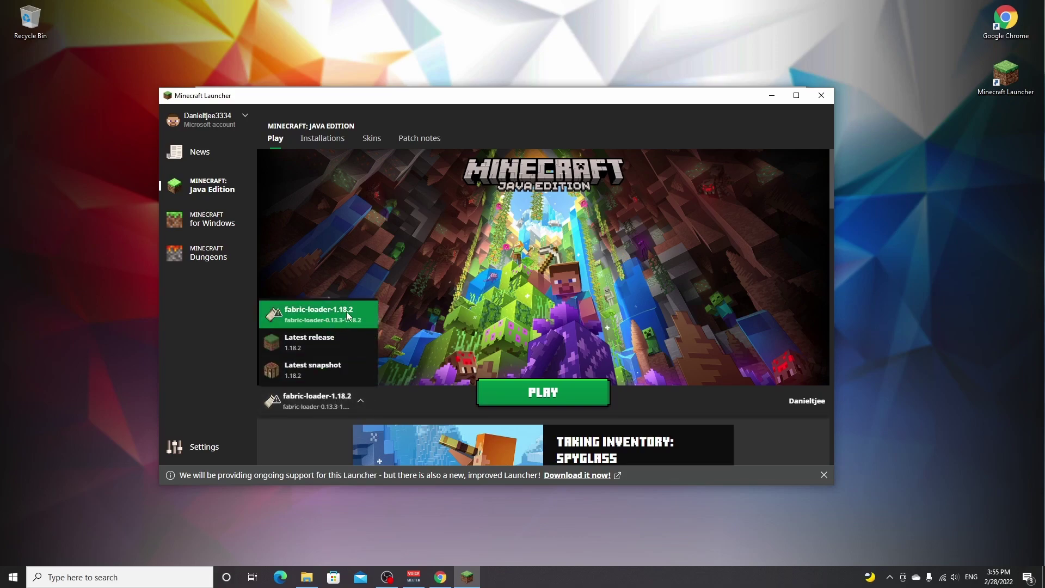
{"action": "left_click", "coordinate": [391, 287]}
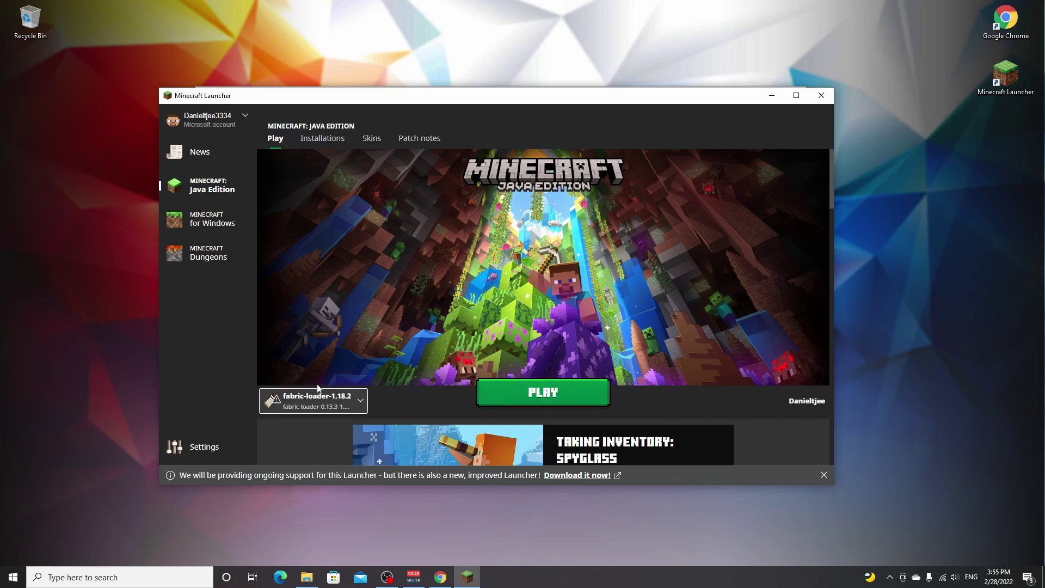
{"action": "mouse_move", "coordinate": [312, 395]}
Show the Java Edition installations and filter them by "fabr" to find the Fabric loader
{"action": "left_click", "coordinate": [325, 141]}
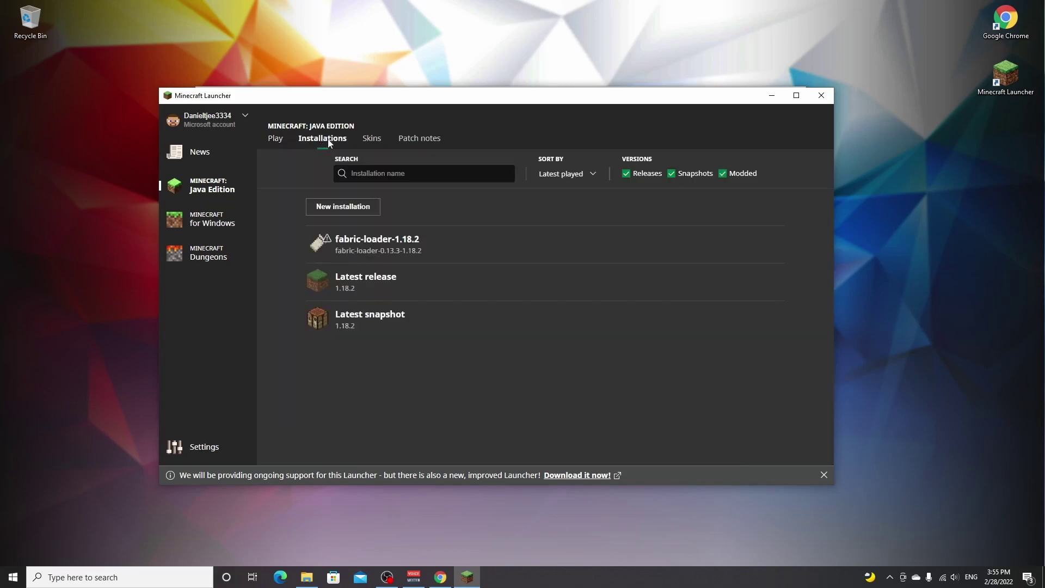
{"action": "mouse_move", "coordinate": [460, 249]}
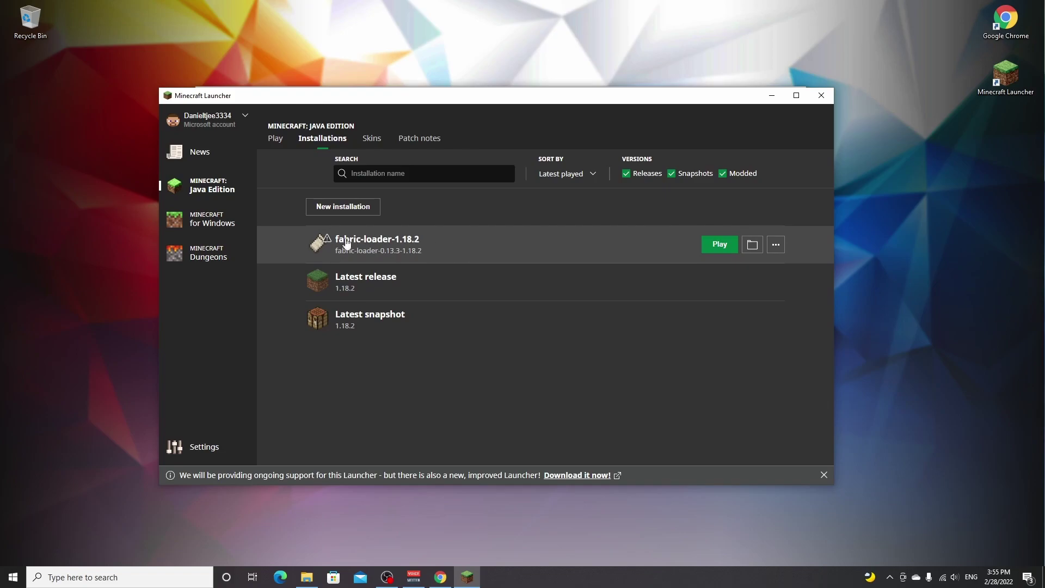
{"action": "left_click", "coordinate": [384, 174]}
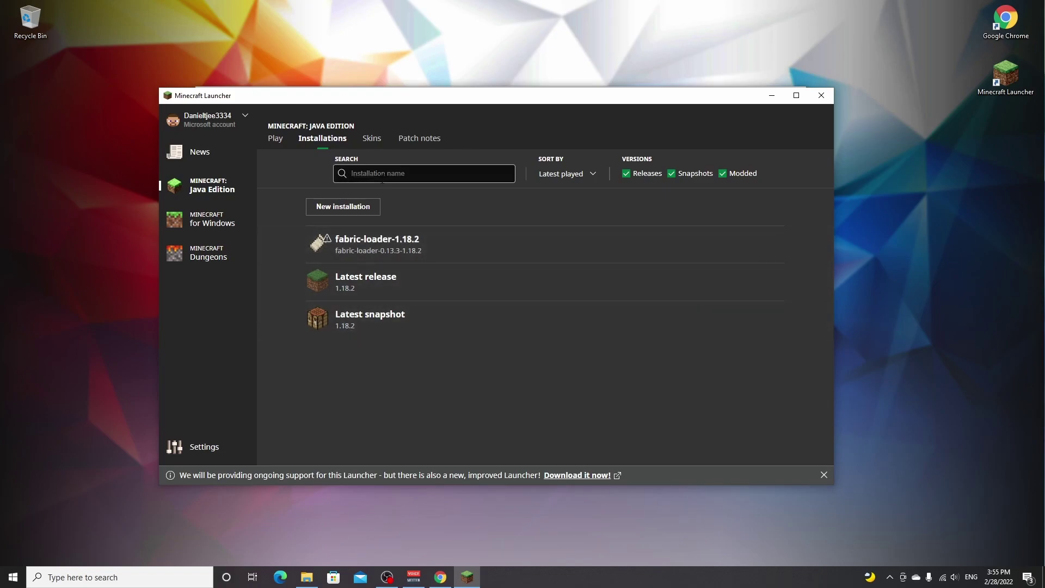
{"action": "type", "text": "fabr"}
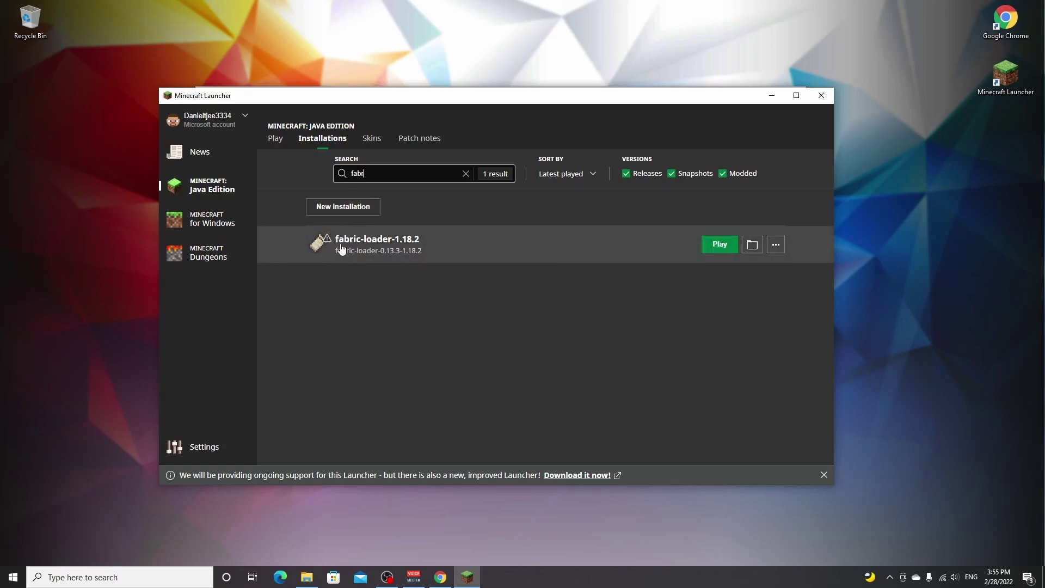
Launch the fabric-loader-1.18.2 installation, accepting the modified-installation risks and turning off further warnings for it
{"action": "left_click", "coordinate": [720, 244]}
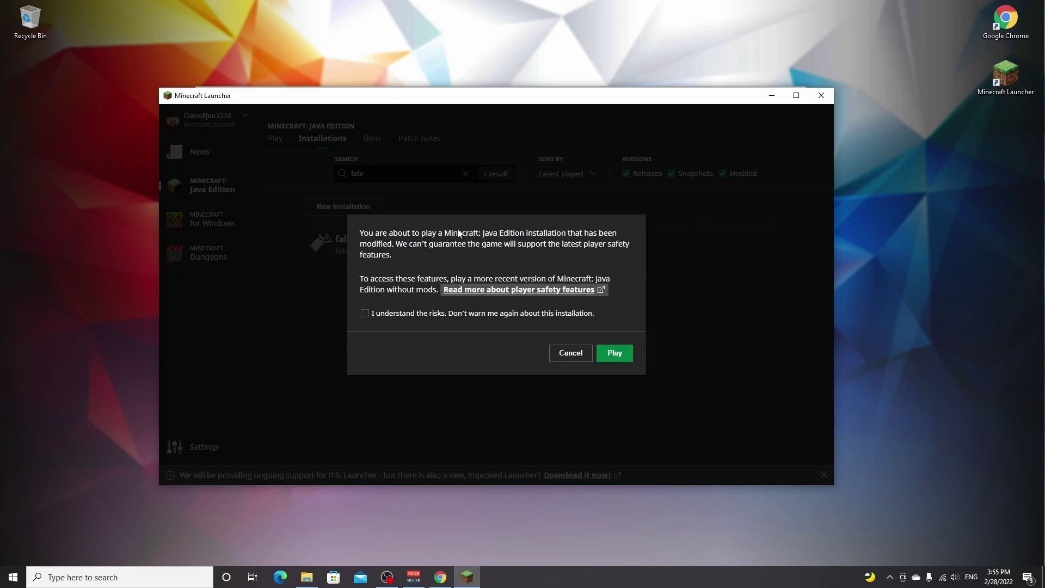
{"action": "left_click", "coordinate": [365, 314]}
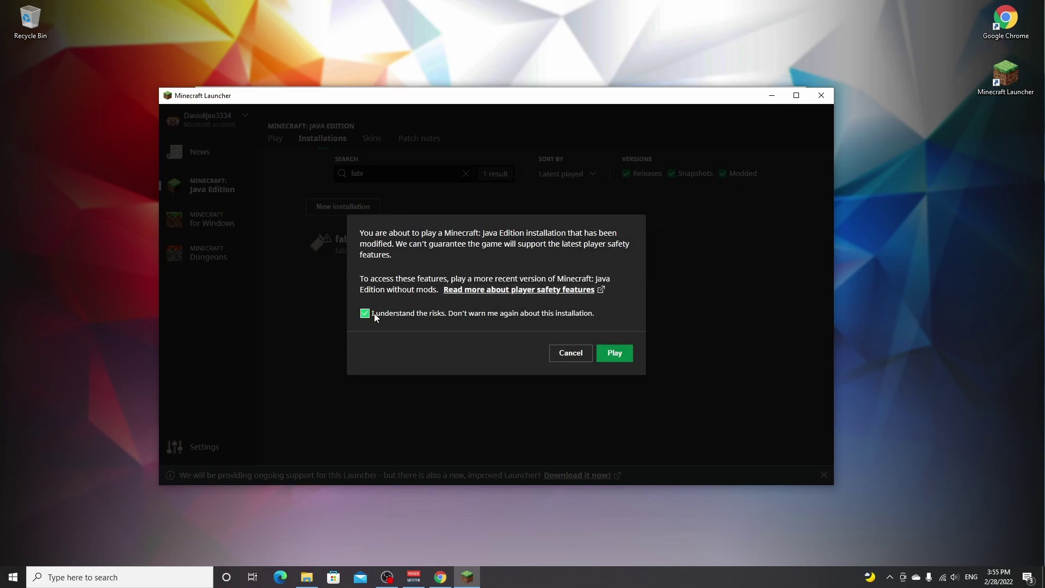
{"action": "left_click", "coordinate": [614, 354]}
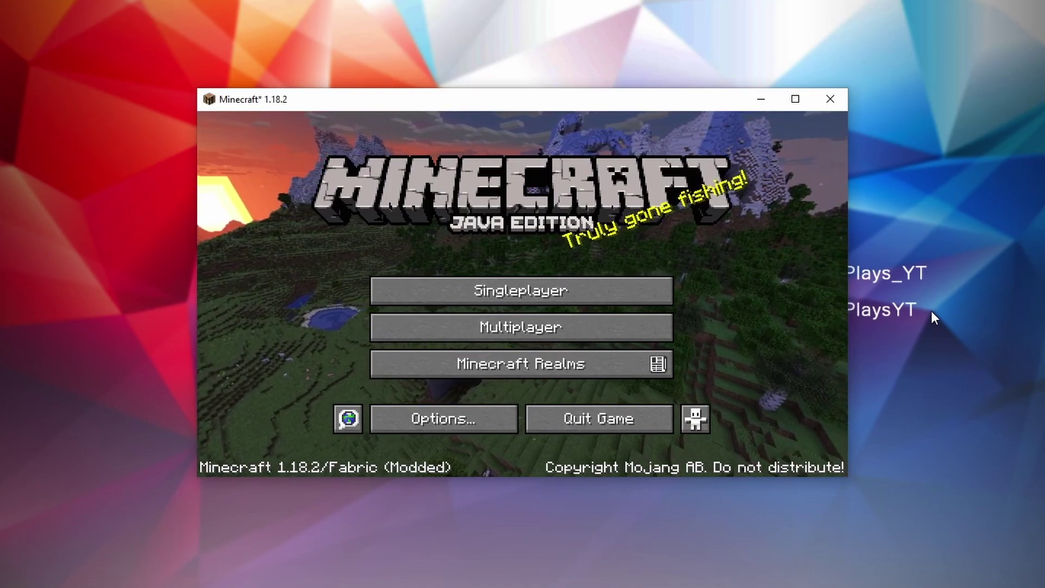